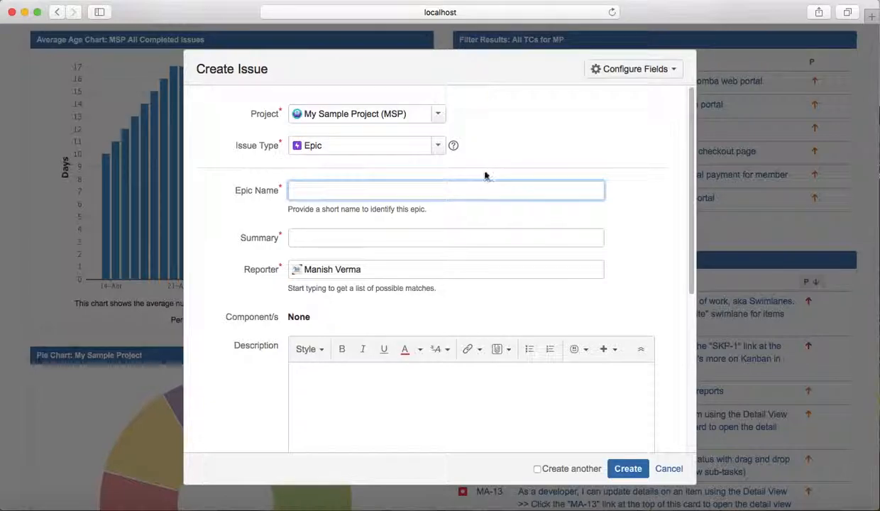
- Change the new issue's type from Epic to Task
left_click(438, 147)
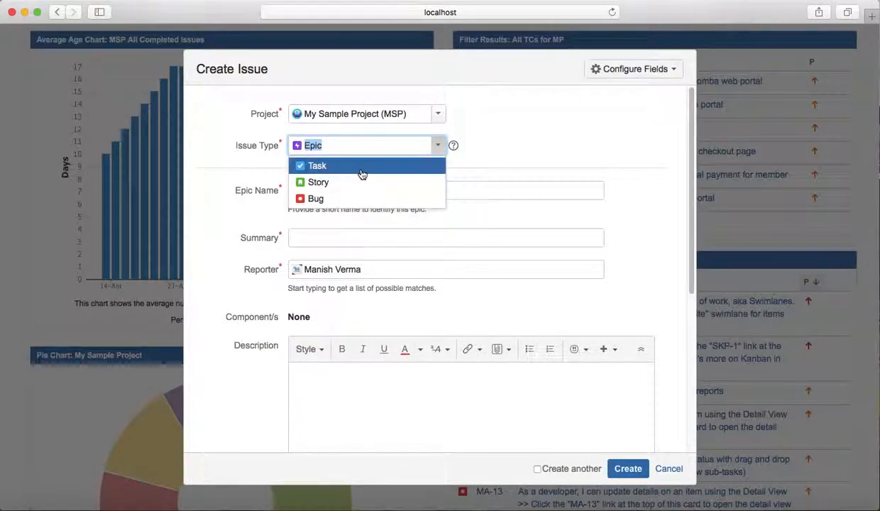
left_click(362, 171)
scroll(438, 155, "down", 5)
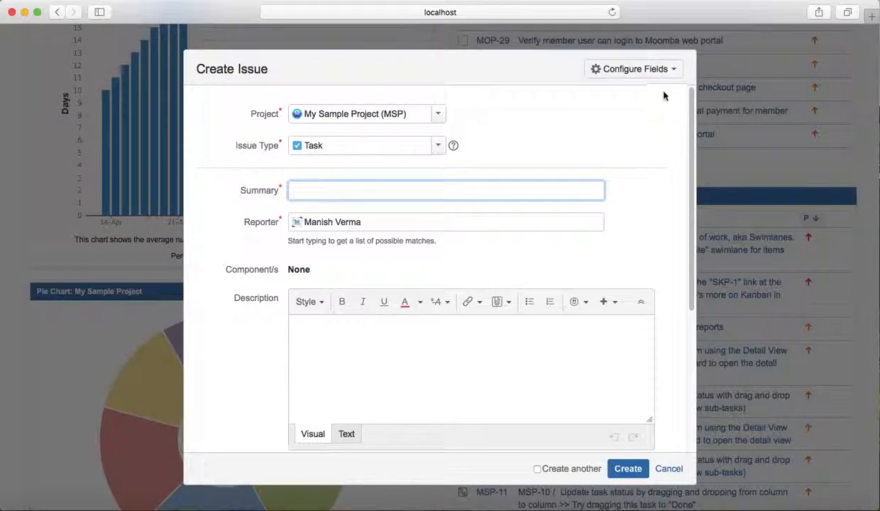
- Switch the Create Issue form to show all available fields
left_click(677, 76)
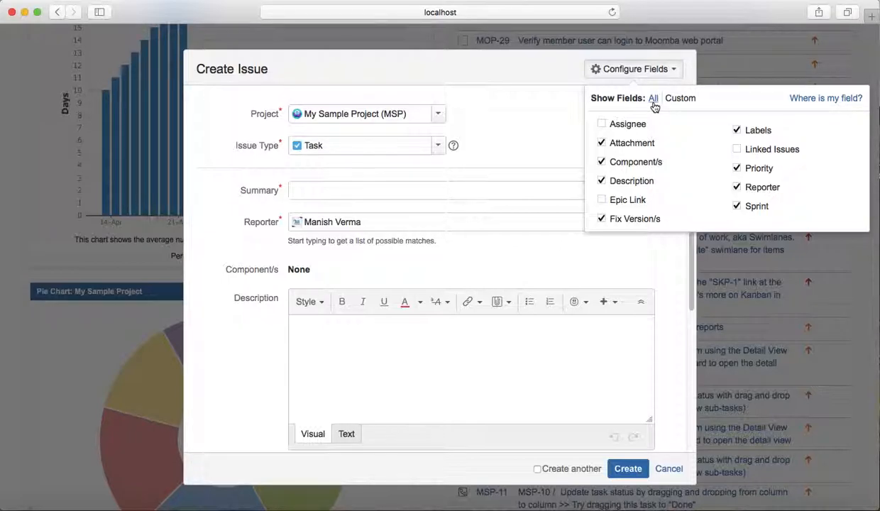
left_click(653, 99)
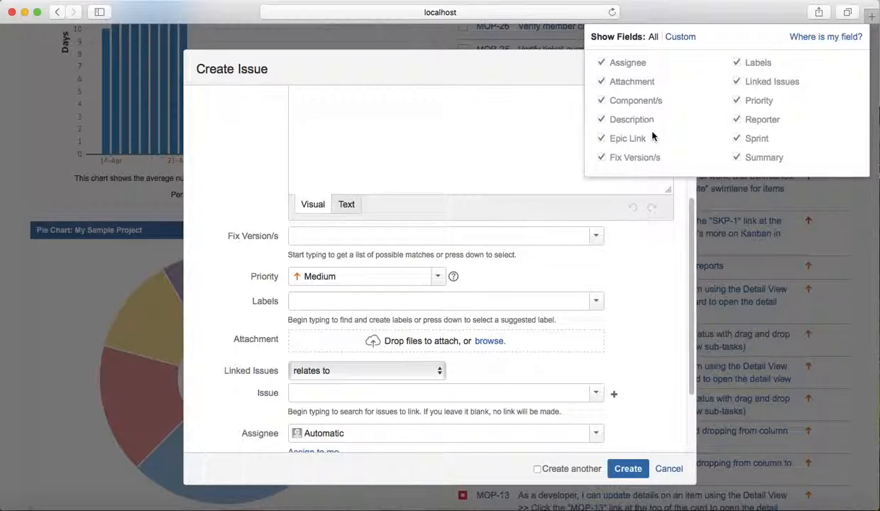
left_click(587, 270)
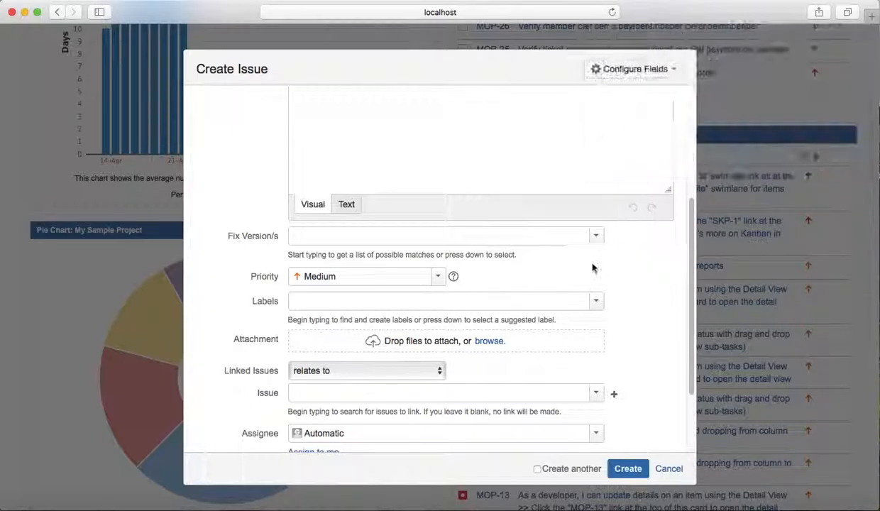
- Switch the form's field display to Custom and hide the Component/s and Fix Version/s fields
left_click(672, 71)
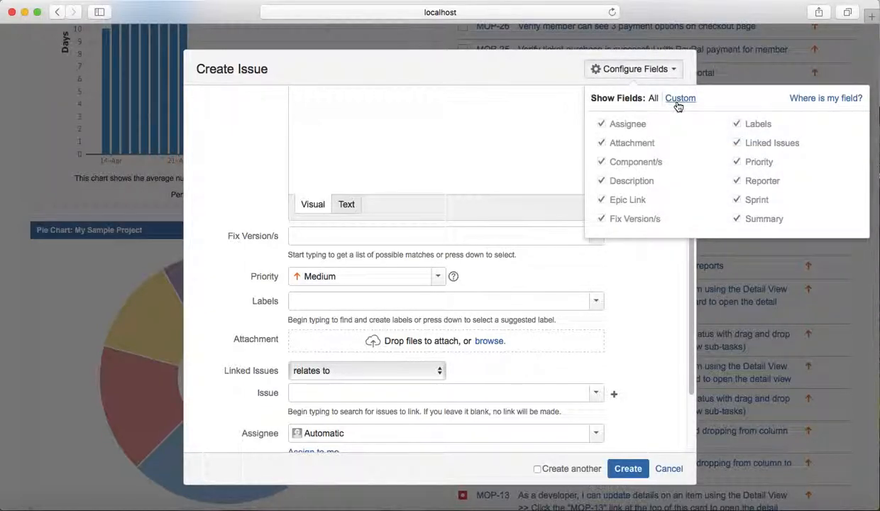
left_click(676, 100)
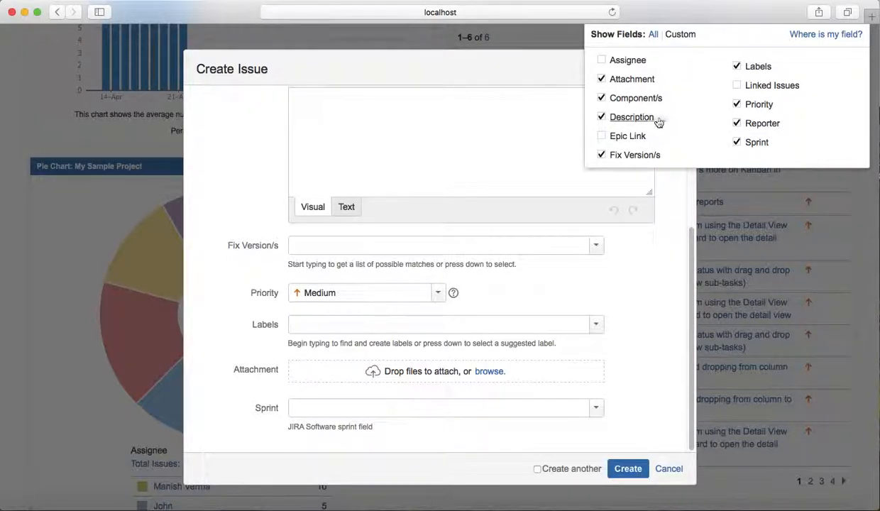
left_click(602, 98)
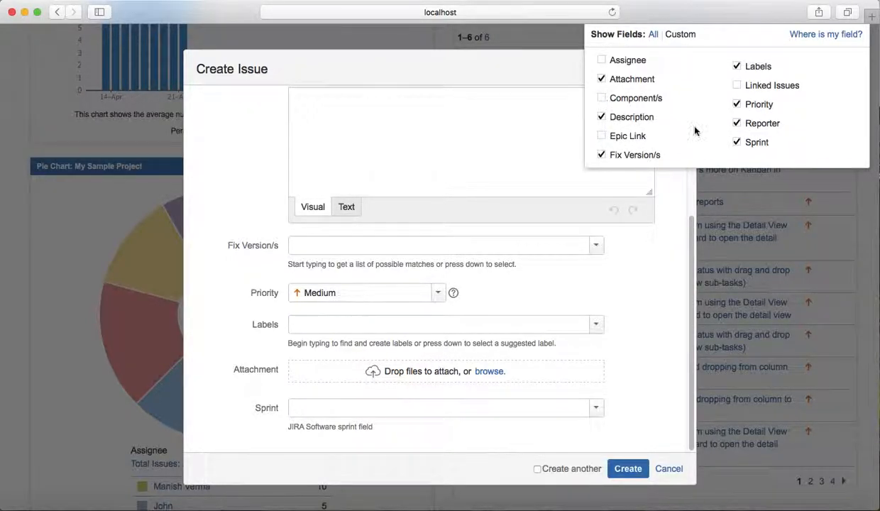
left_click(601, 156)
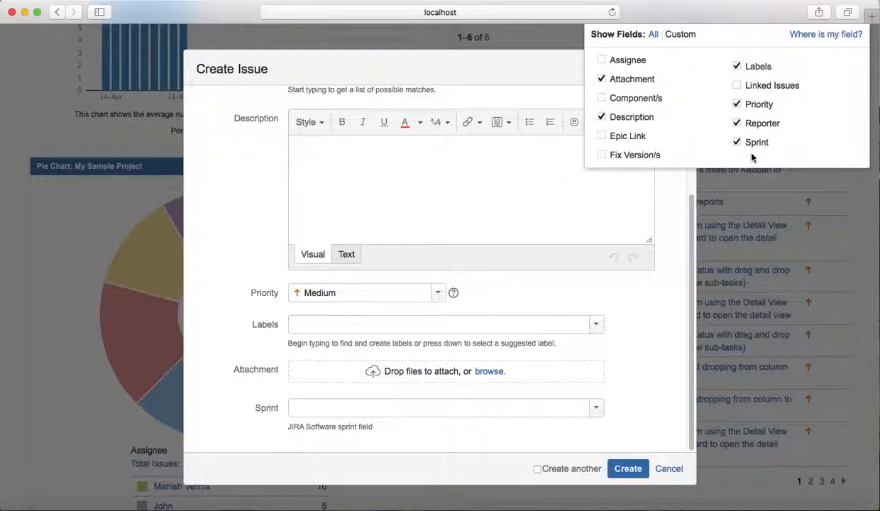
- Hide the Priority, Sprint and Labels fields from the Create Issue form
left_click(738, 106)
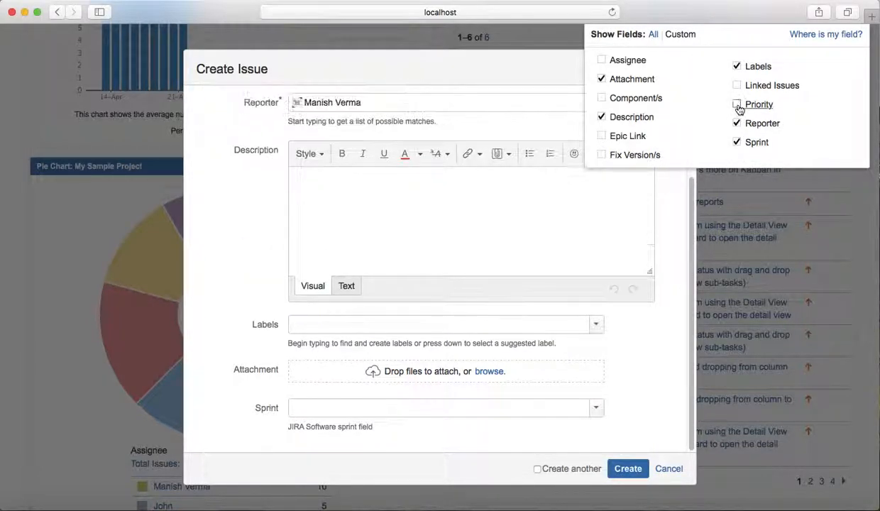
left_click(736, 144)
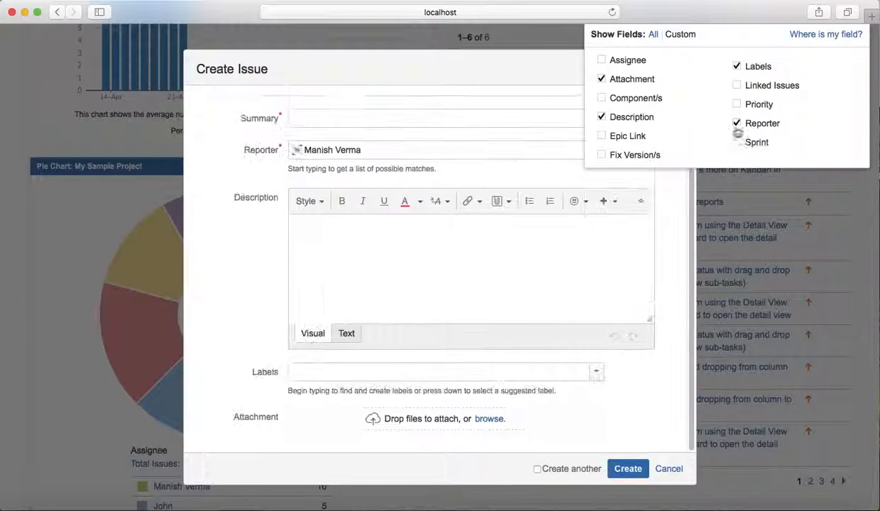
left_click(737, 67)
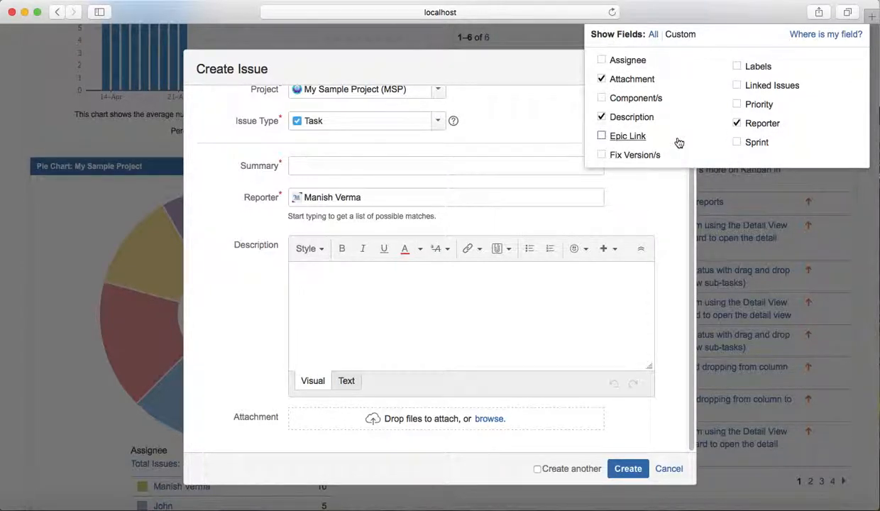
left_click(649, 202)
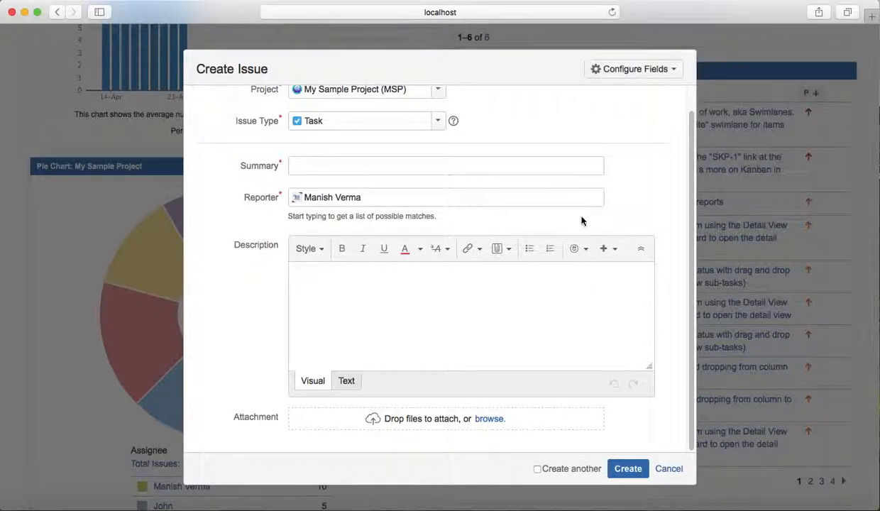
- Review the customized Create Issue form and its field settings
scroll(581, 222, "up", 2)
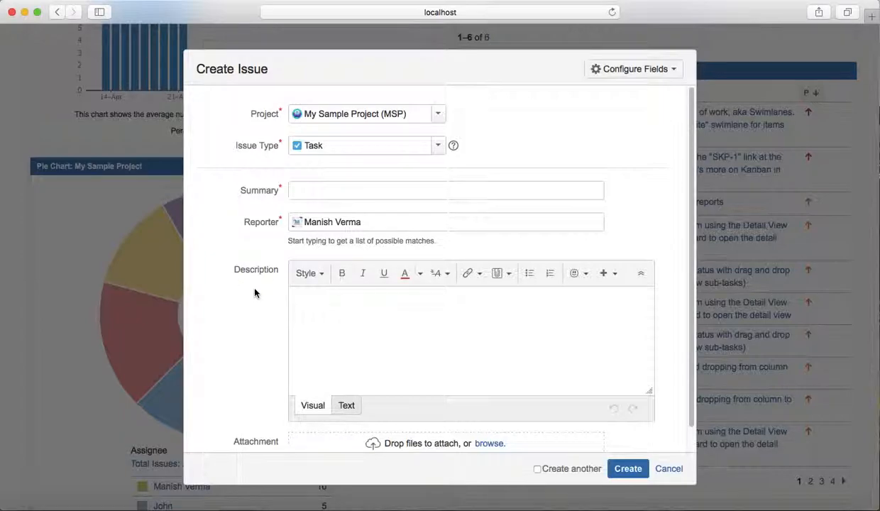
left_click(673, 72)
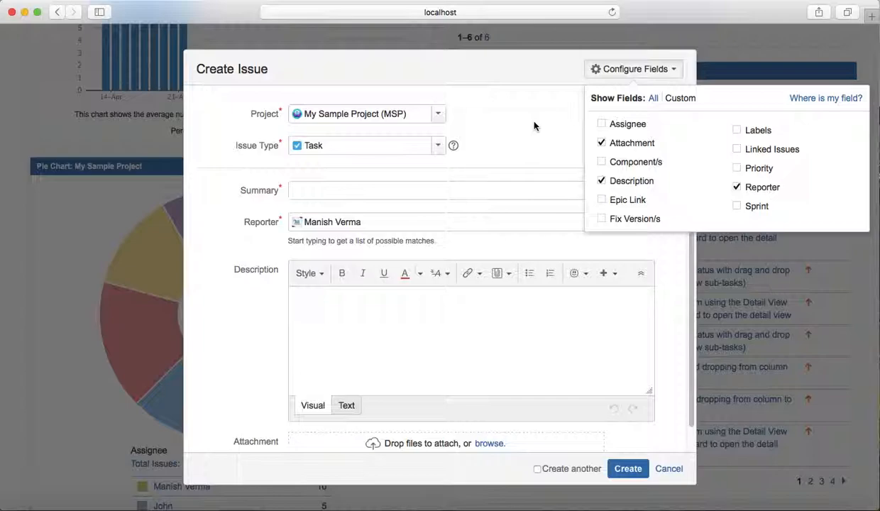
left_click(514, 243)
scroll(513, 249, "down", 1)
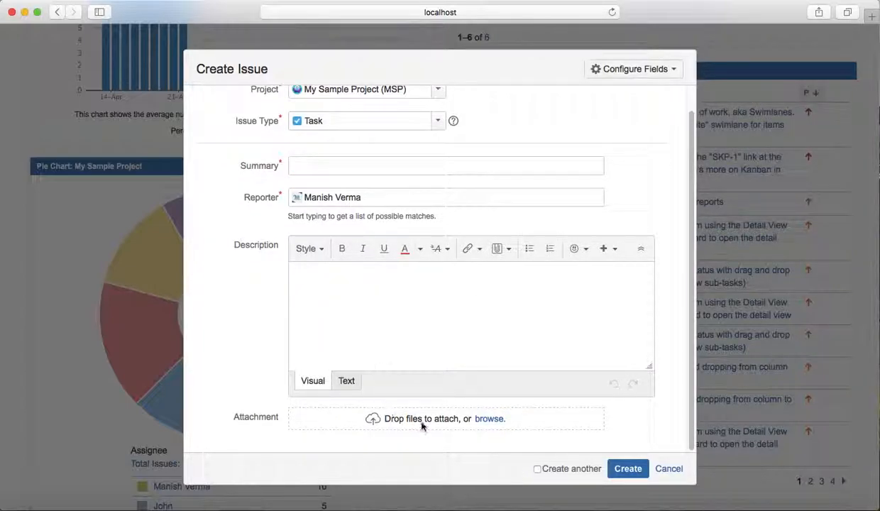
scroll(342, 245, "up", 1)
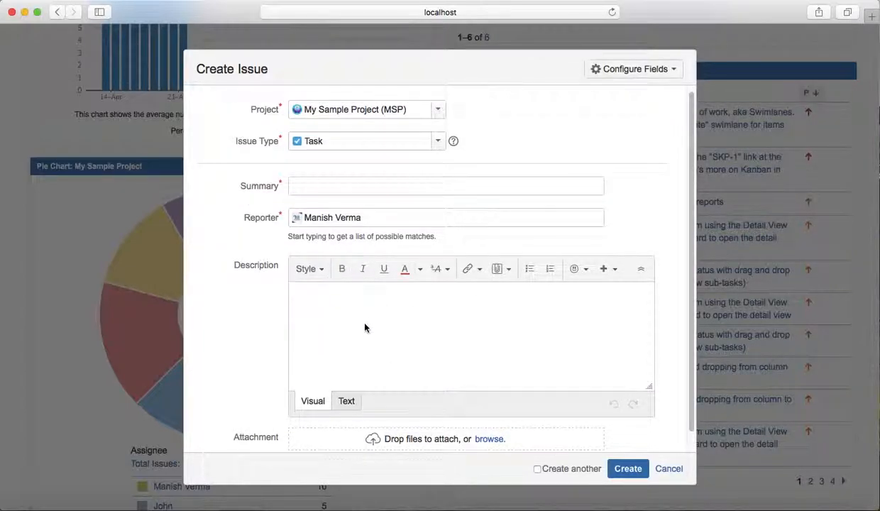
scroll(365, 325, "down", 1)
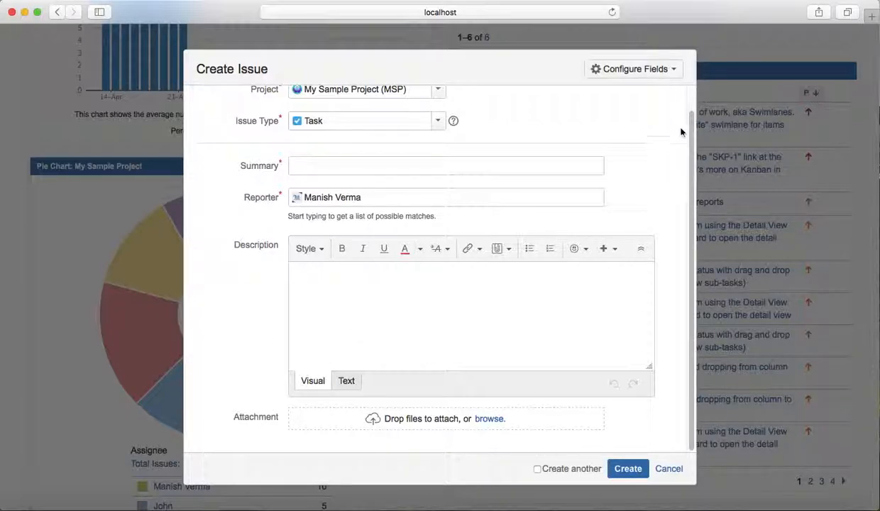
- Reopen the field configuration and switch the form back to showing all fields
left_click(680, 78)
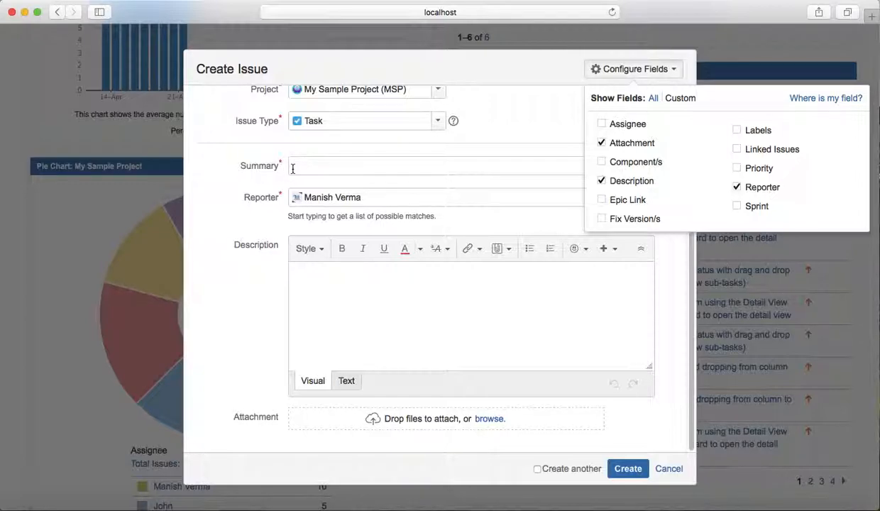
left_click(344, 198)
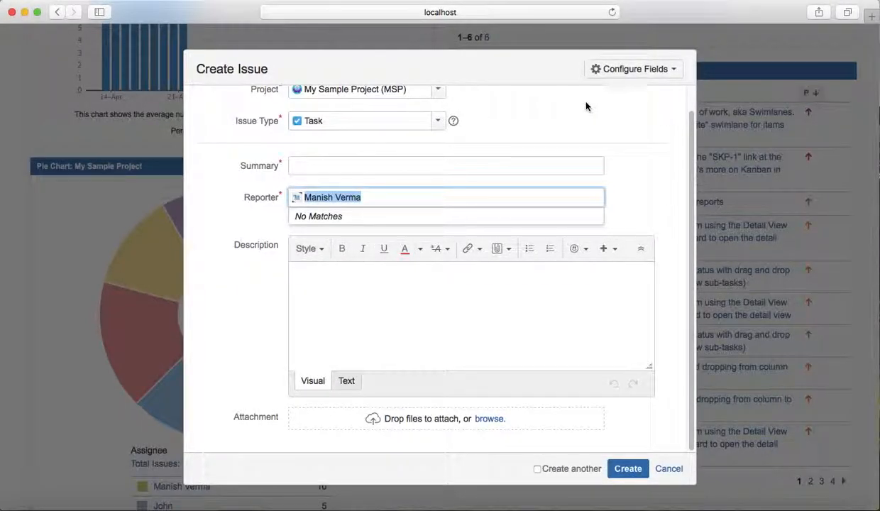
left_click(680, 76)
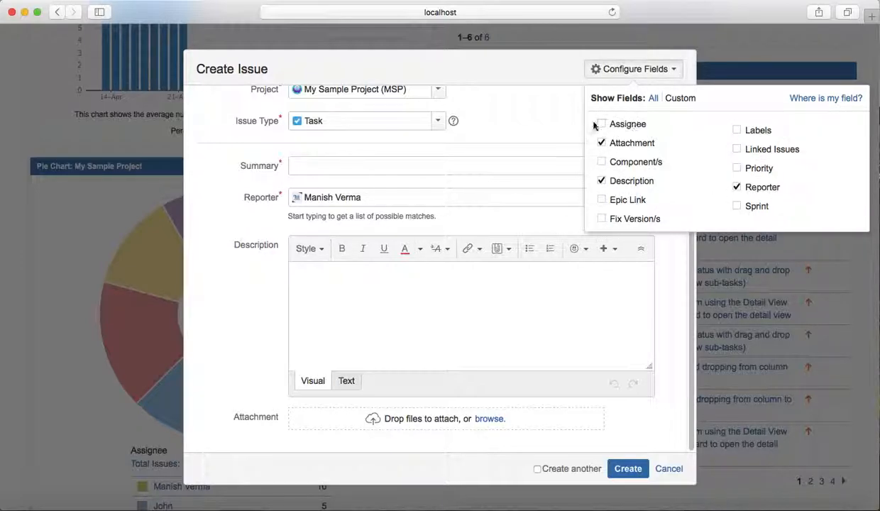
left_click(653, 98)
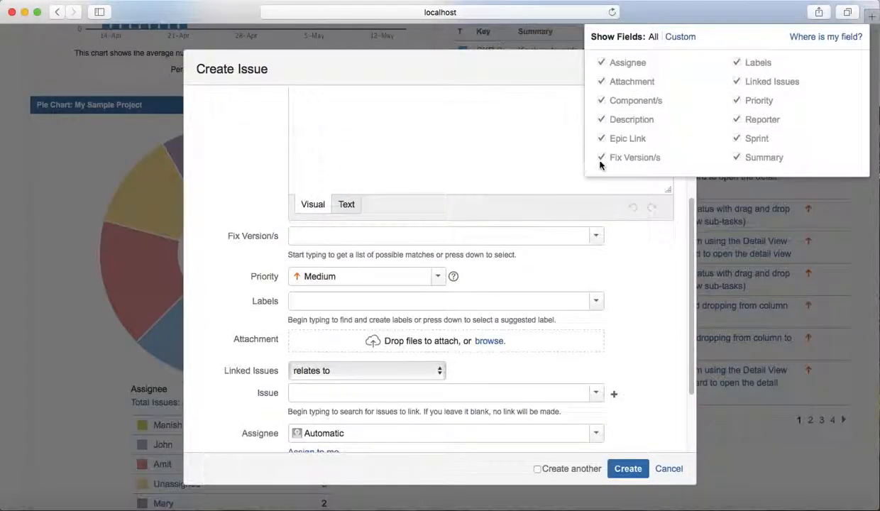
- Open the Where is my field? helper and look up the Comment field's status on the form
left_click(825, 37)
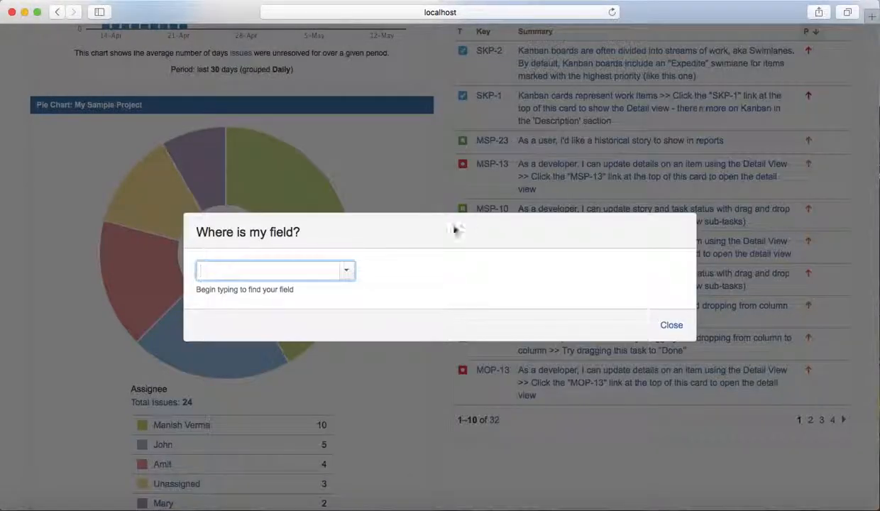
left_click(347, 273)
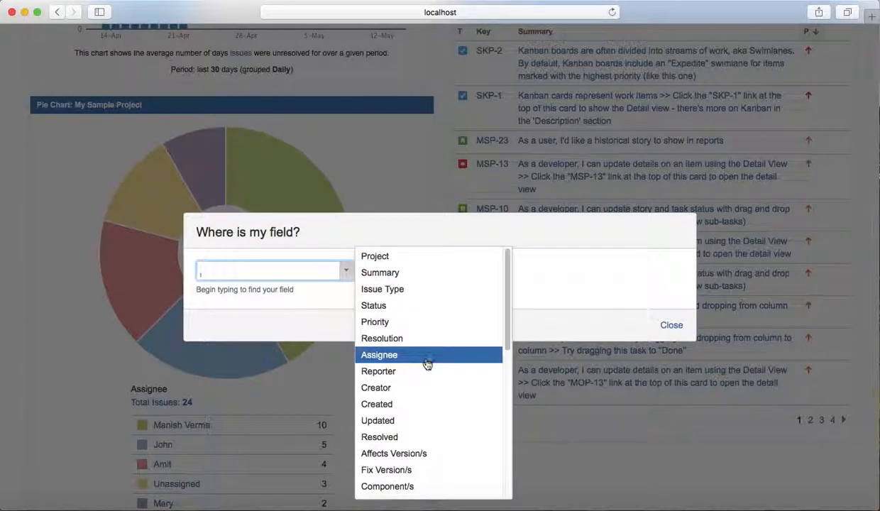
scroll(426, 360, "down", 2)
scroll(428, 364, "down", 3)
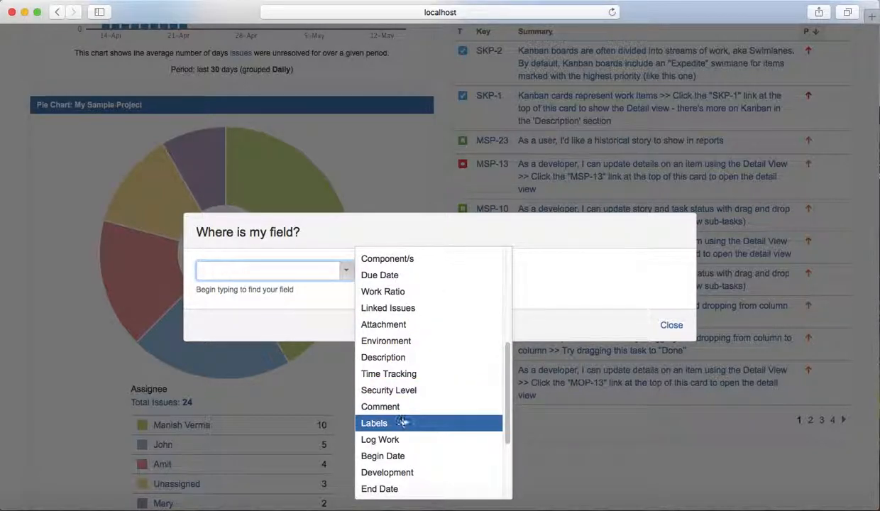
left_click(440, 407)
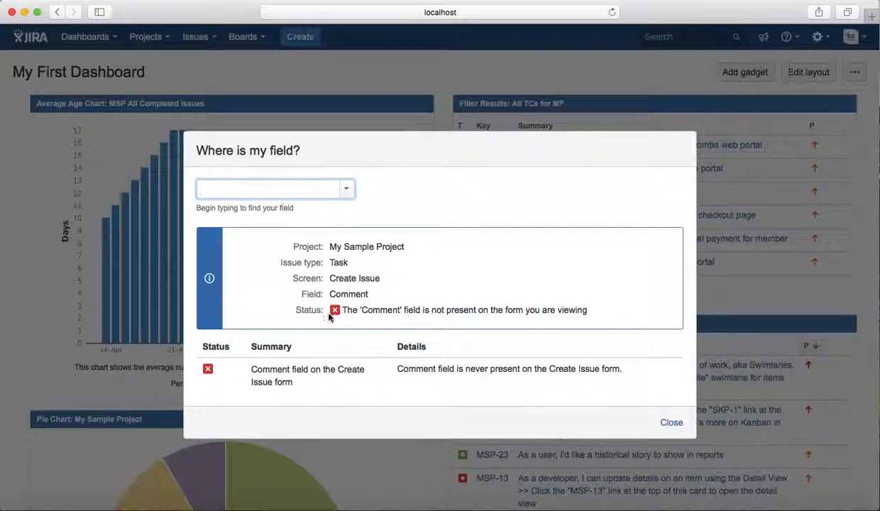
left_click_drag(294, 382, 249, 362)
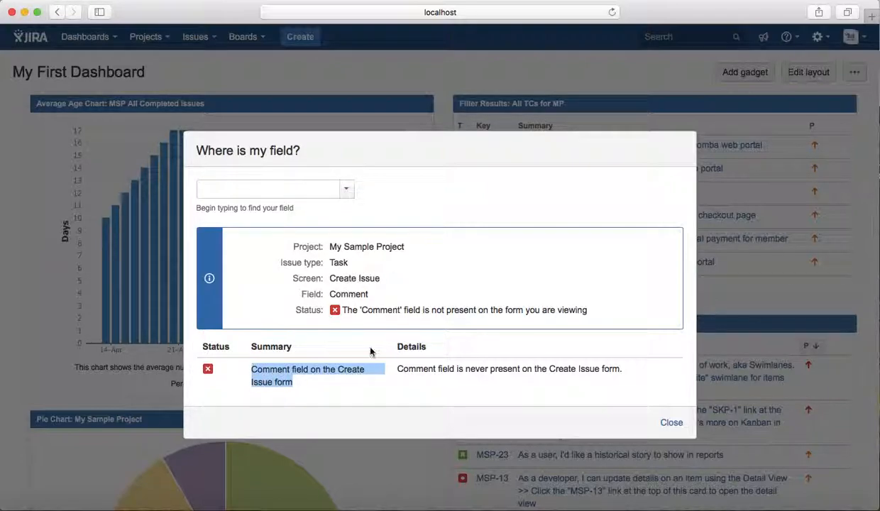
left_click_drag(559, 367, 407, 360)
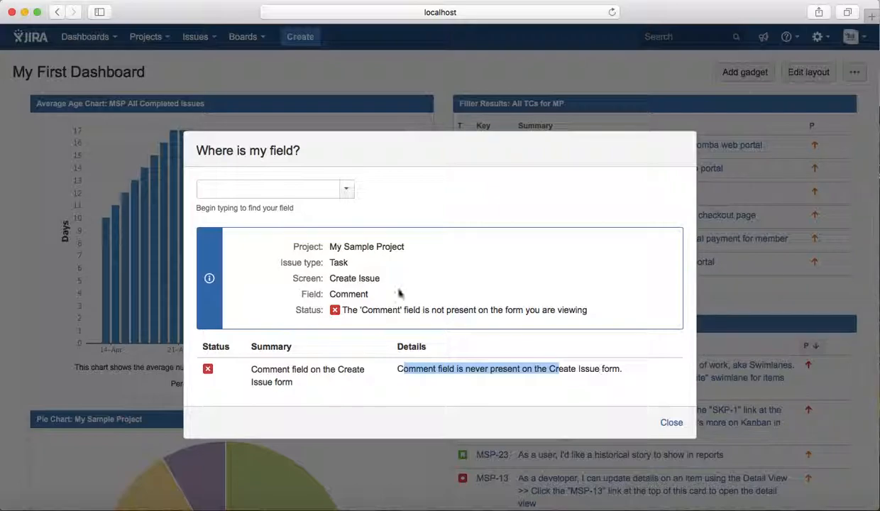
- Look up the Due Date field in the Where is my field? helper and read its details
left_click(345, 189)
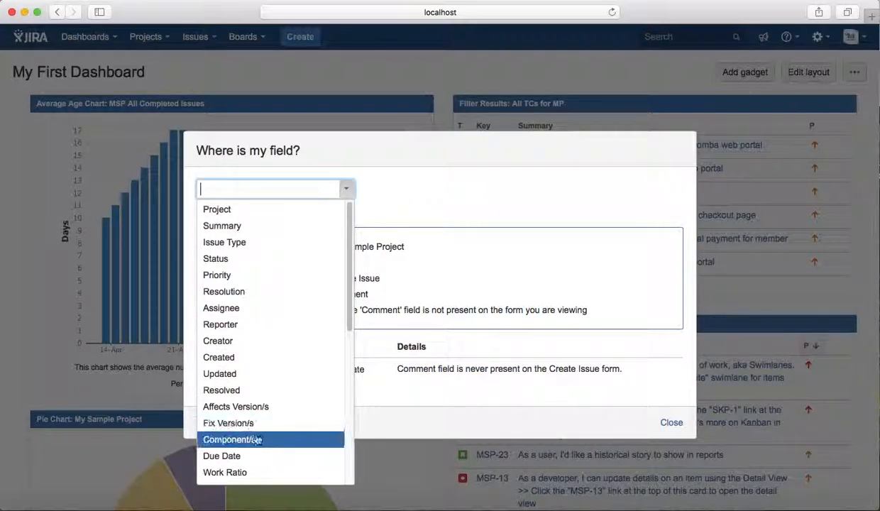
left_click(257, 456)
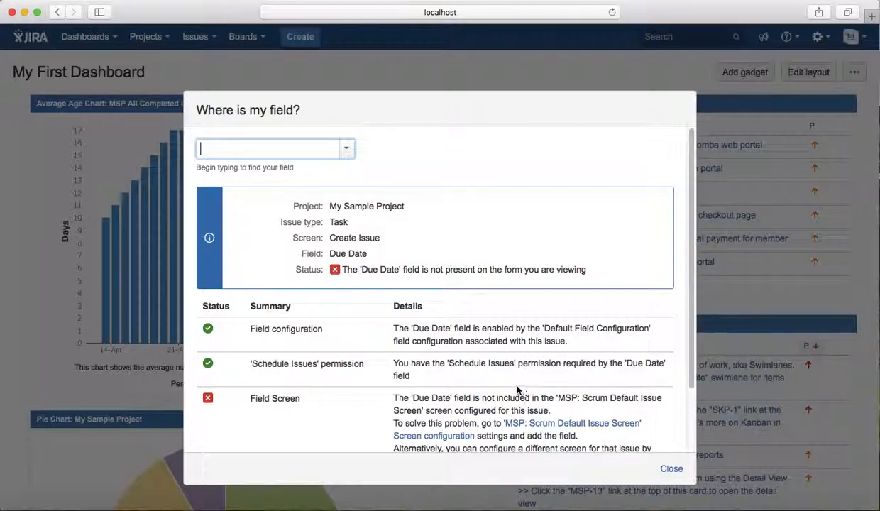
scroll(555, 414, "down", 1)
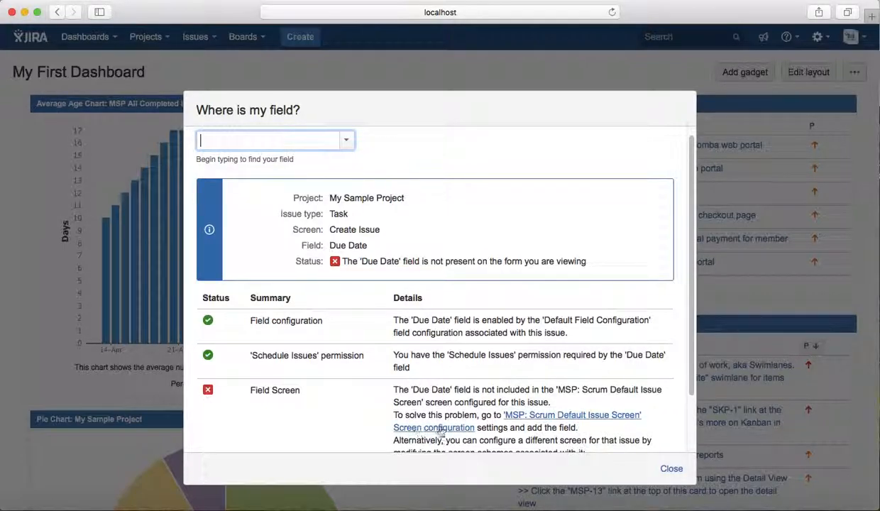
double_click(339, 213)
left_click(355, 215)
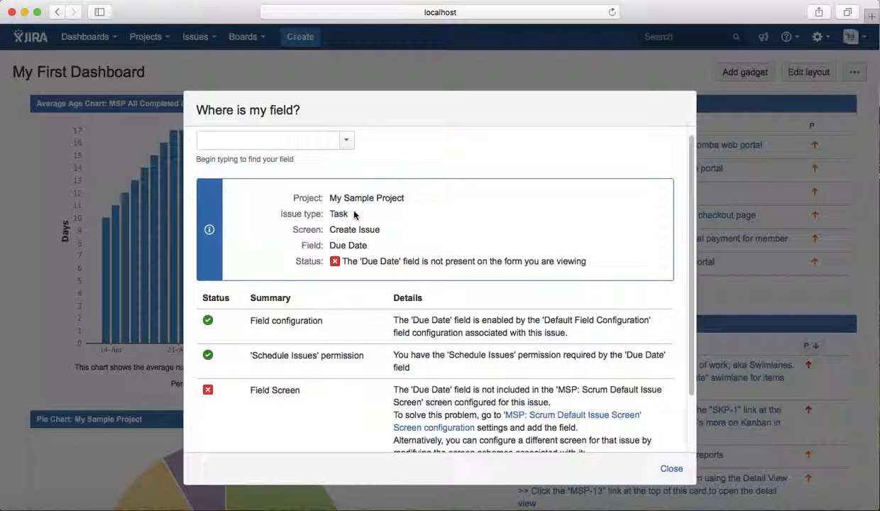